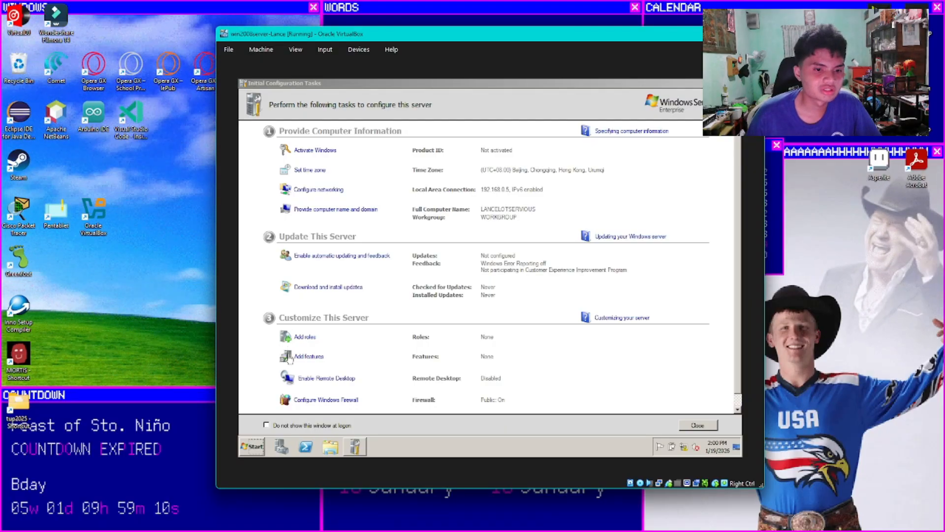
Start adding a server role and select Active Directory Domain Services together with its required .NET Framework 3.5.1 features.
left_click(304, 337)
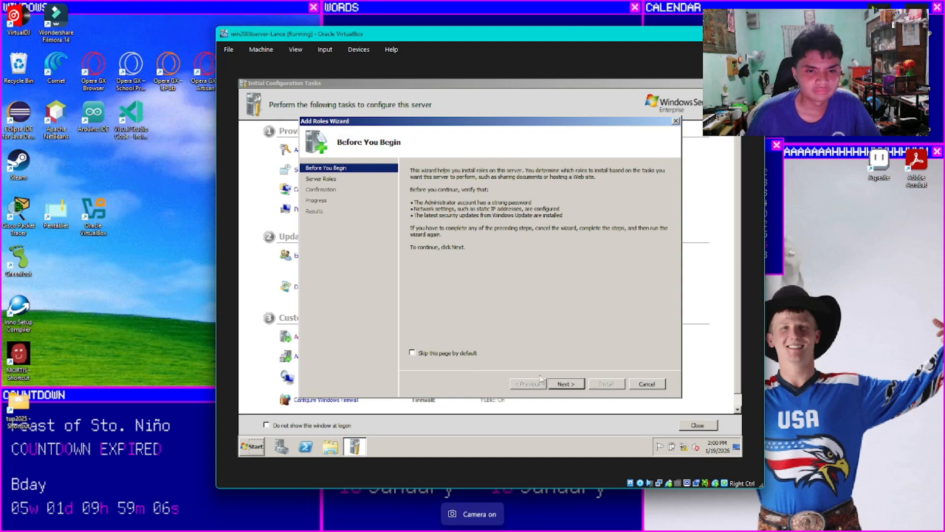
left_click(564, 388)
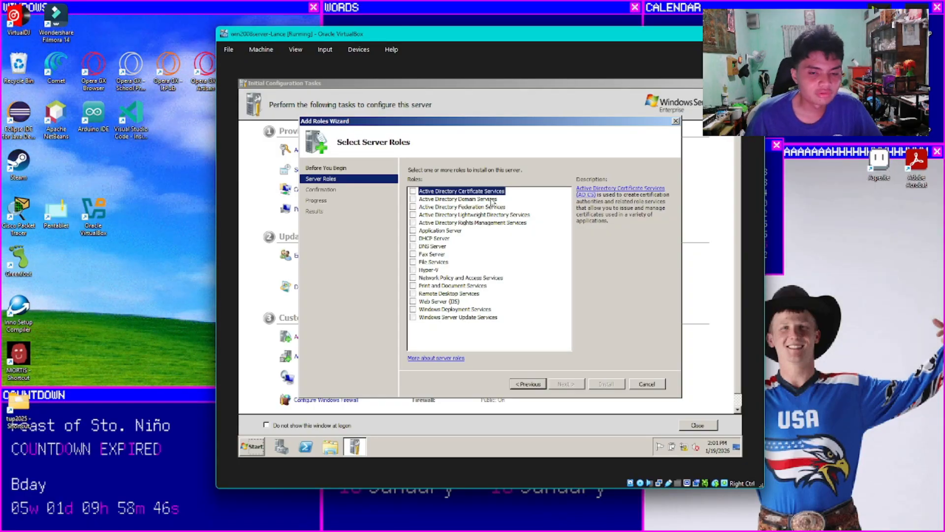
left_click(493, 200)
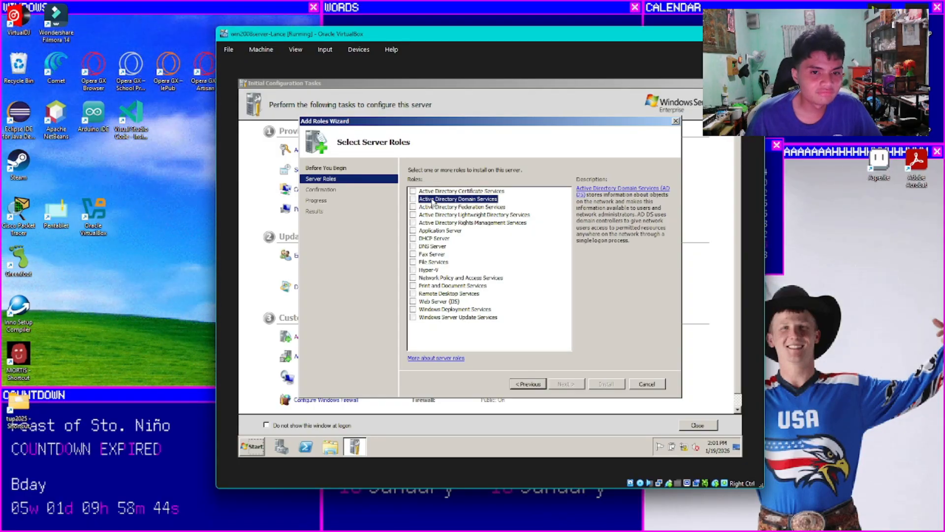
left_click(413, 199)
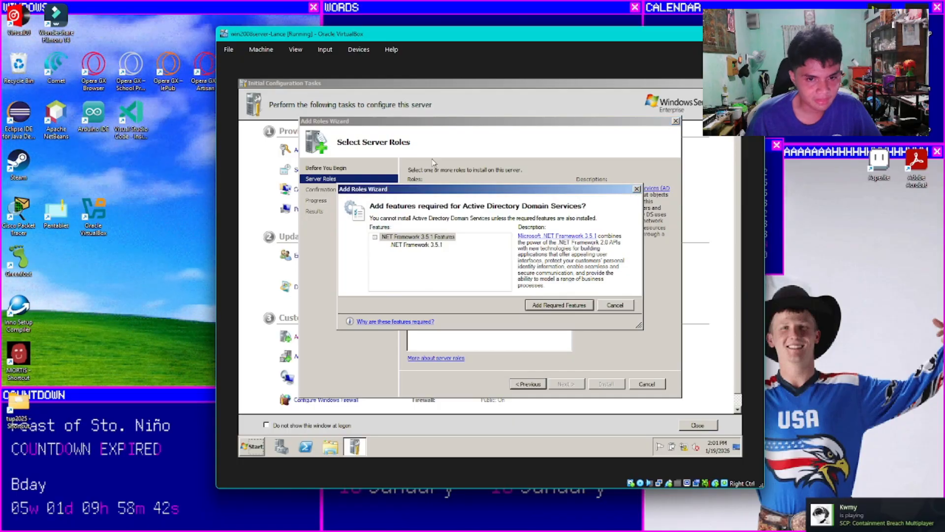
left_click(554, 305)
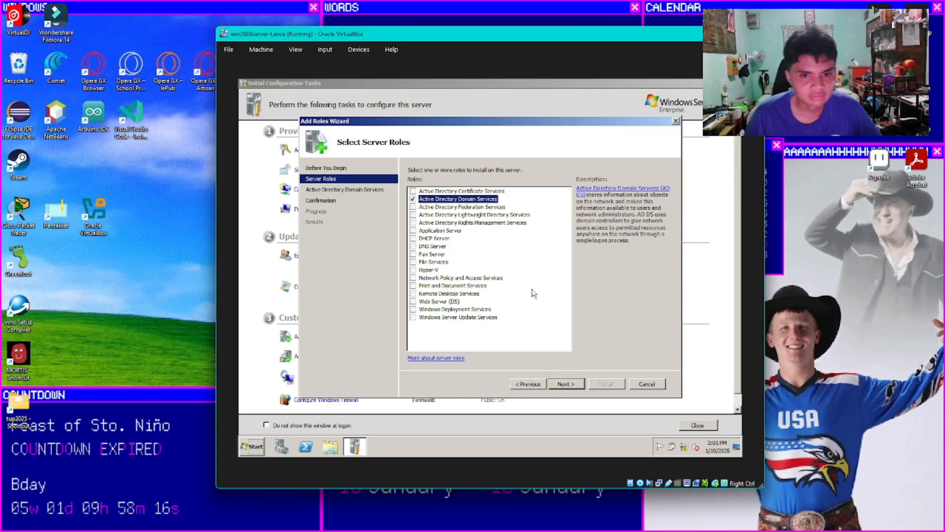
Continue past the Active Directory Domain Services introduction and install the selected role and features.
left_click(559, 388)
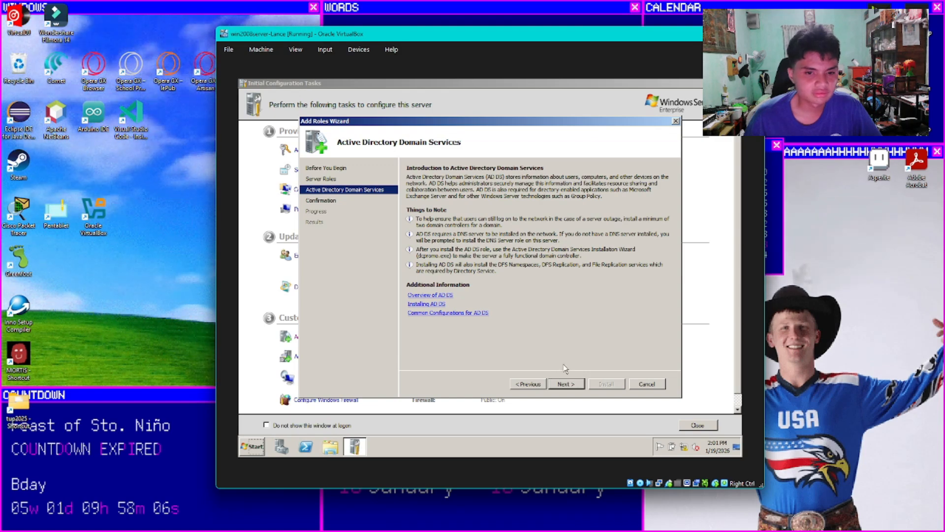
left_click(565, 385)
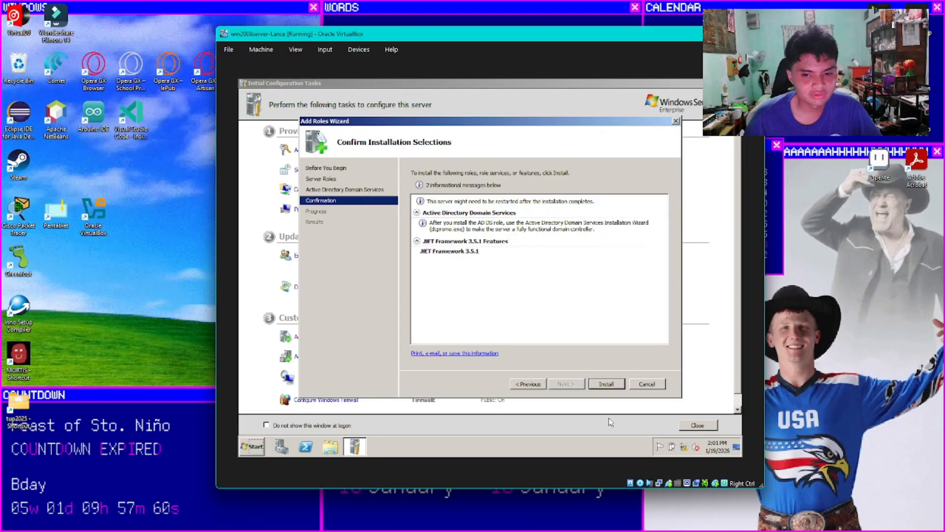
left_click(606, 384)
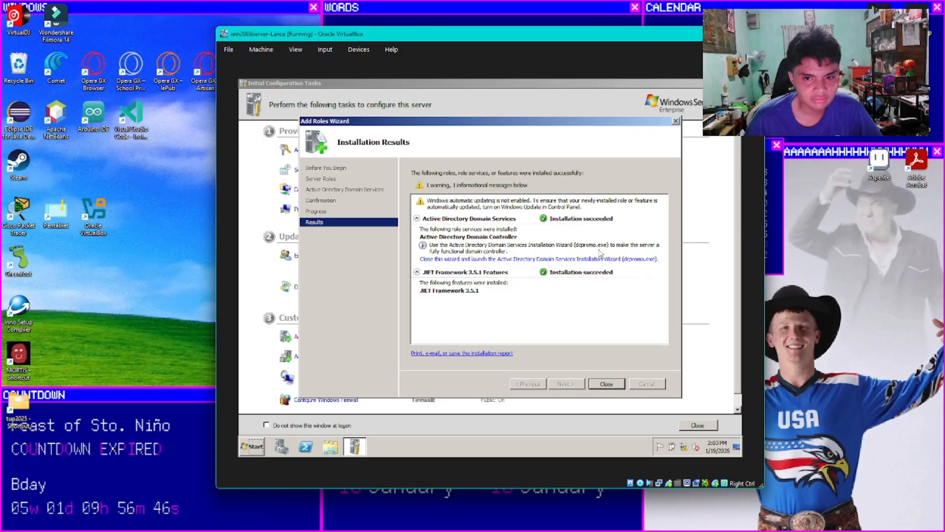
Launch the Active Directory Domain Services Installation Wizard (dcpromo.exe) and choose to create a new domain in a new forest.
left_click(519, 260)
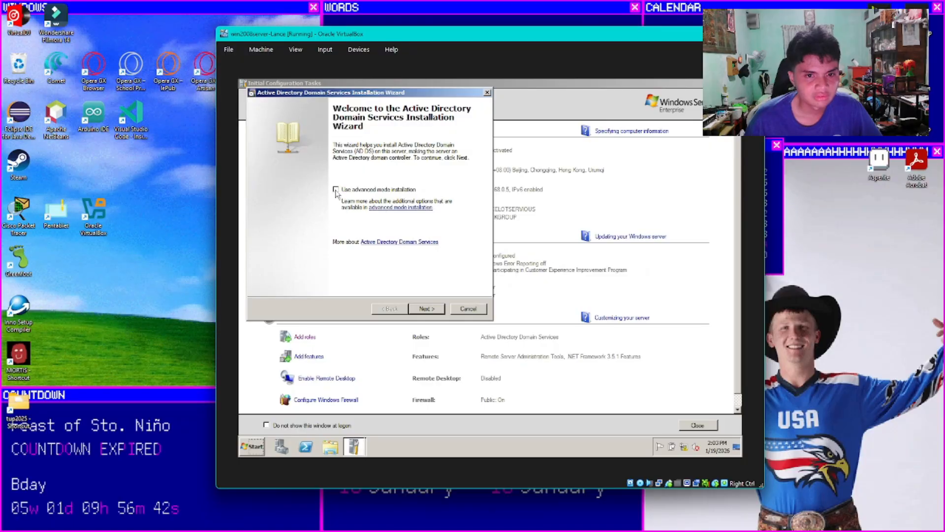
left_click(425, 308)
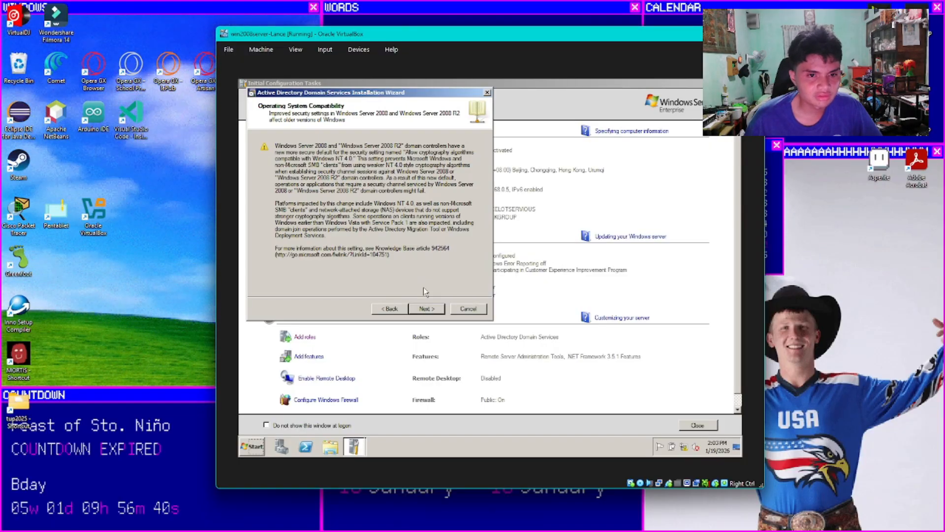
left_click(424, 308)
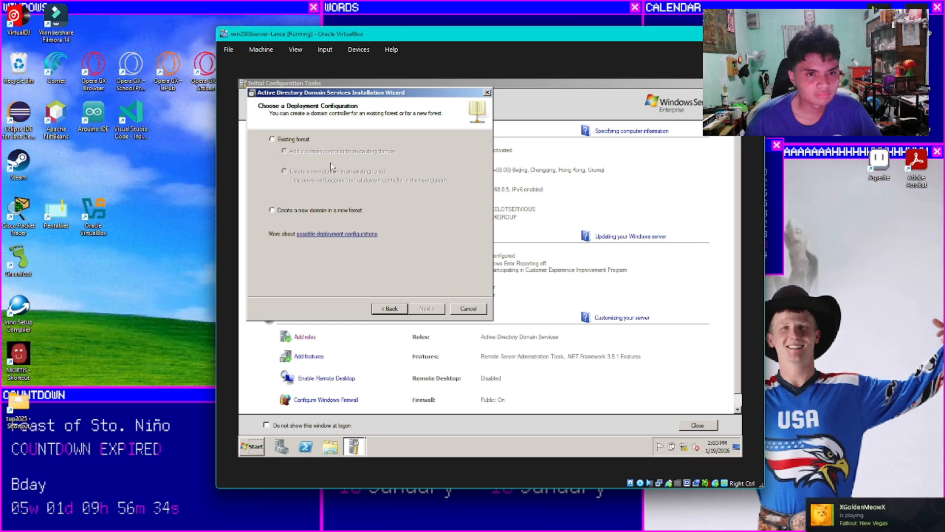
left_click(272, 211)
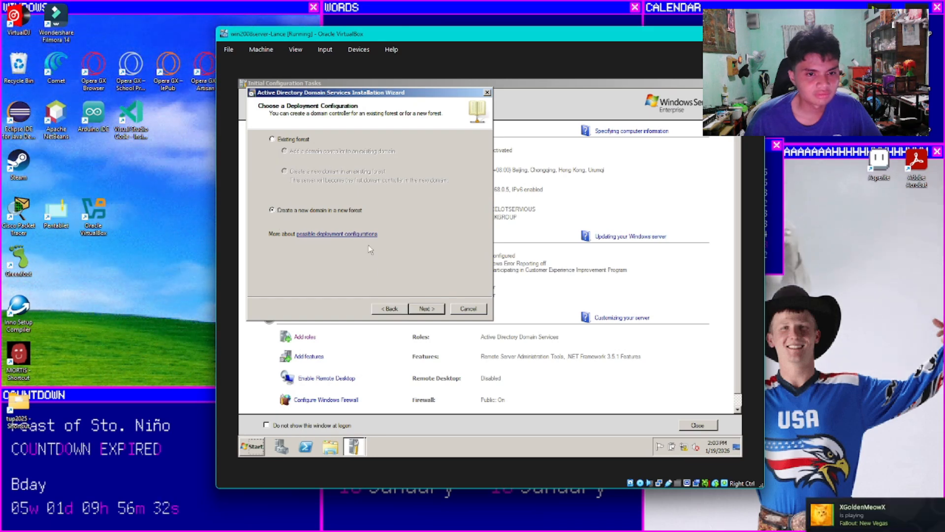
left_click(424, 309)
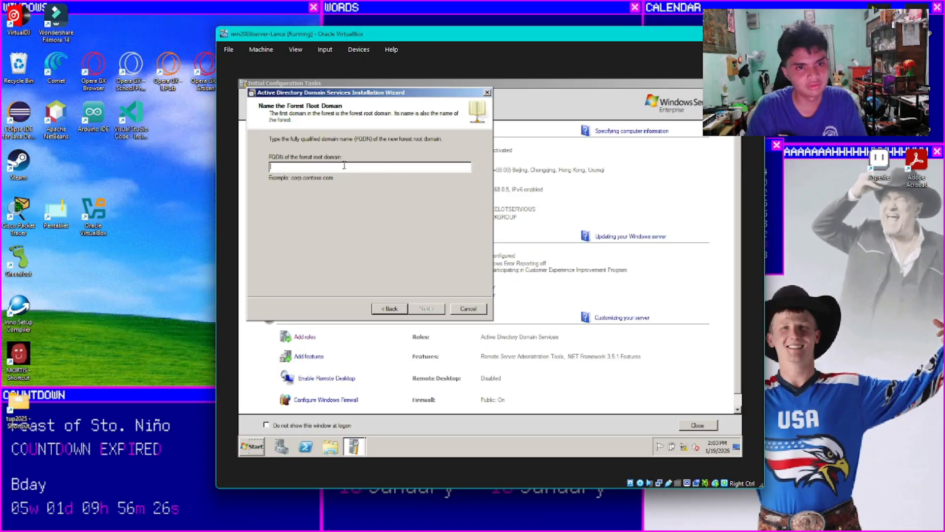
Enter the forest root domain's FQDN as the tup subdomain of the owner's personal .com domain and submit it.
type("lance")
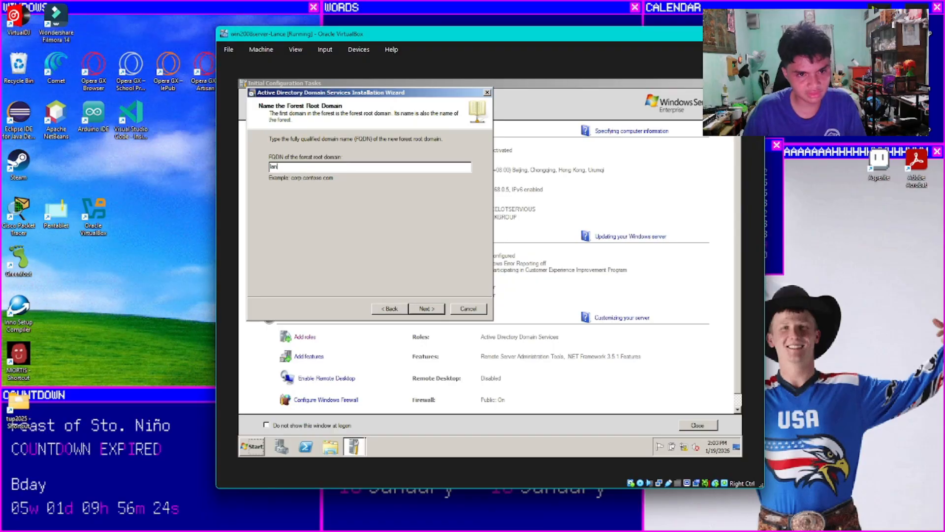
key("BackSpace")
key("BackSpace")
key("BackSpace")
key("BackSpace")
key("BackSpace")
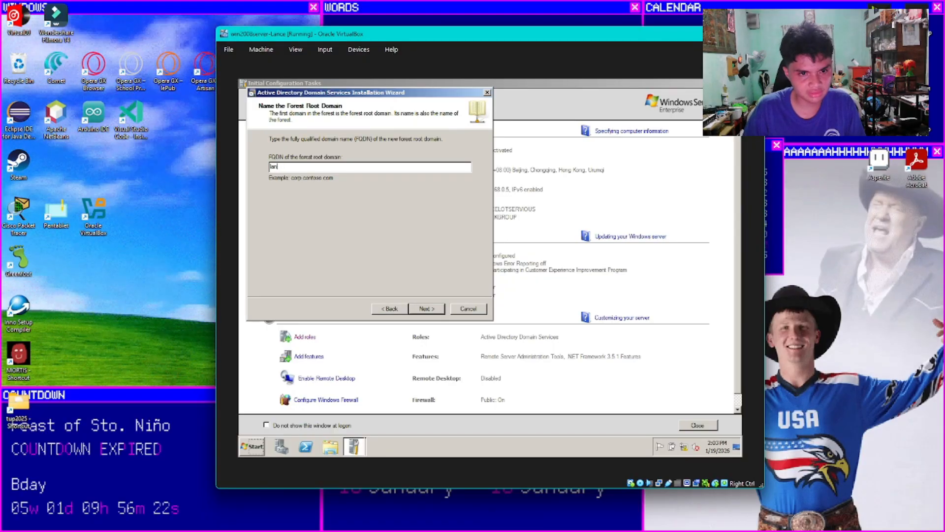
type("tup.")
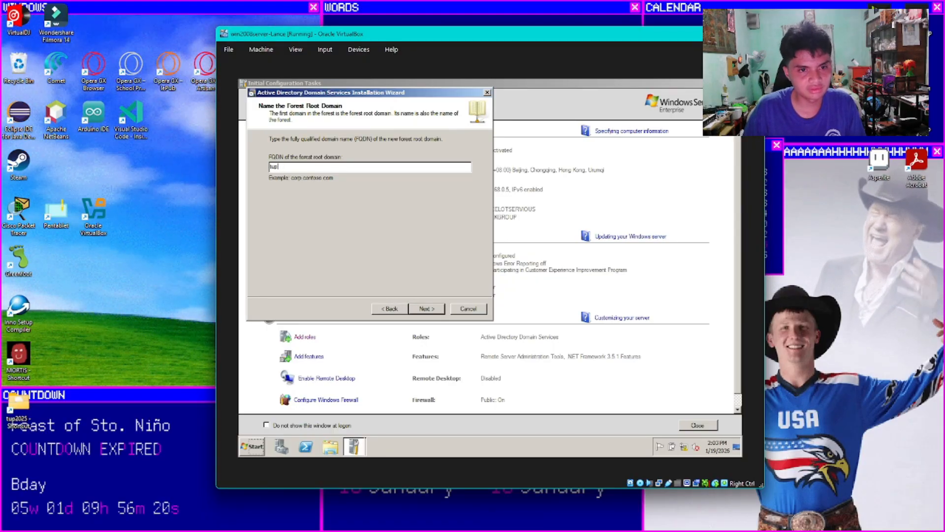
type("lanceh")
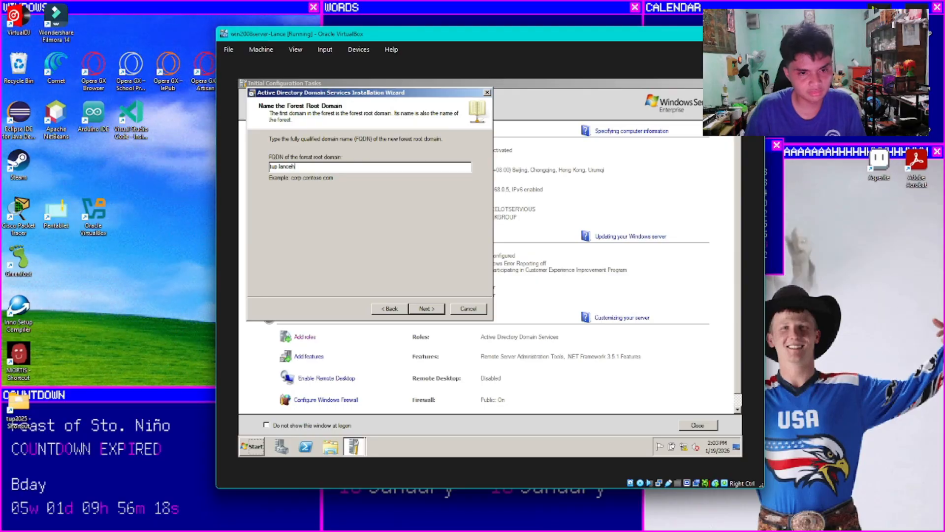
type("aboc.com")
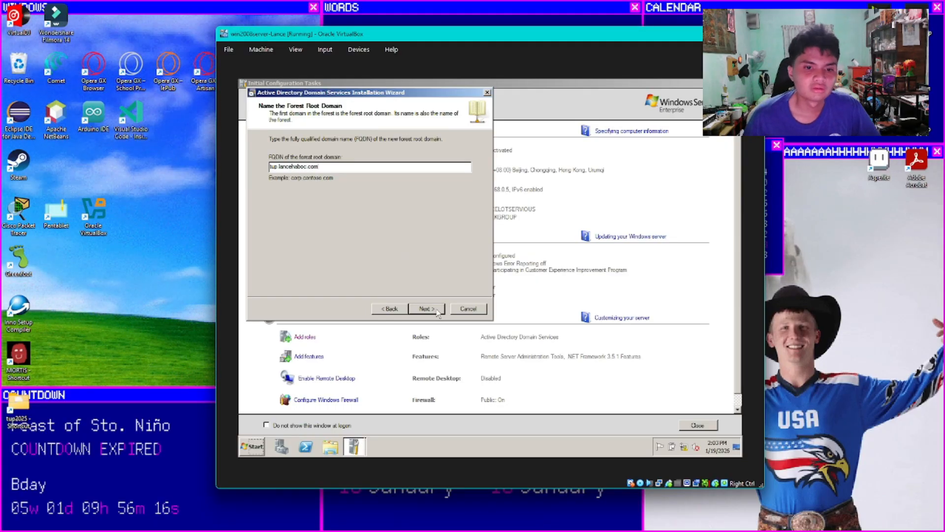
key("Return")
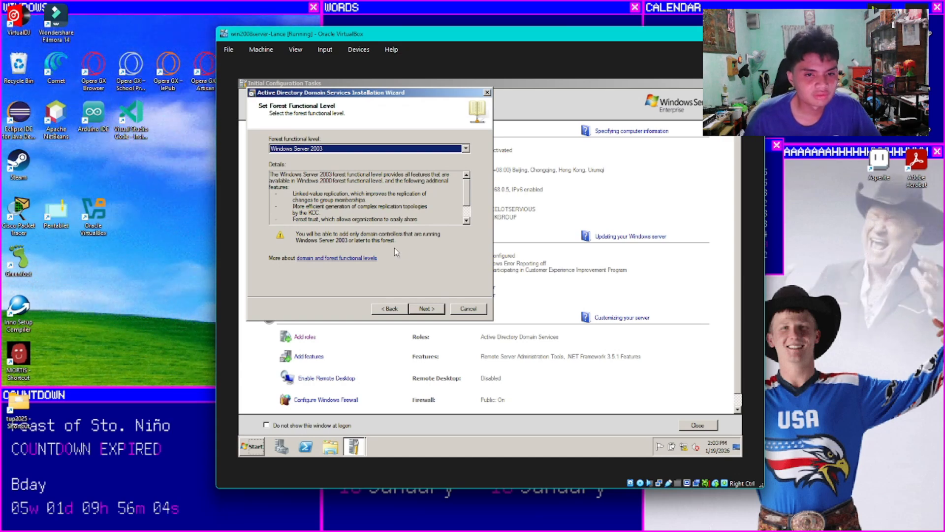
Set the forest functional level to Windows Server 2008 and accept the DNS server option, continuing without a DNS delegation.
key("Down")
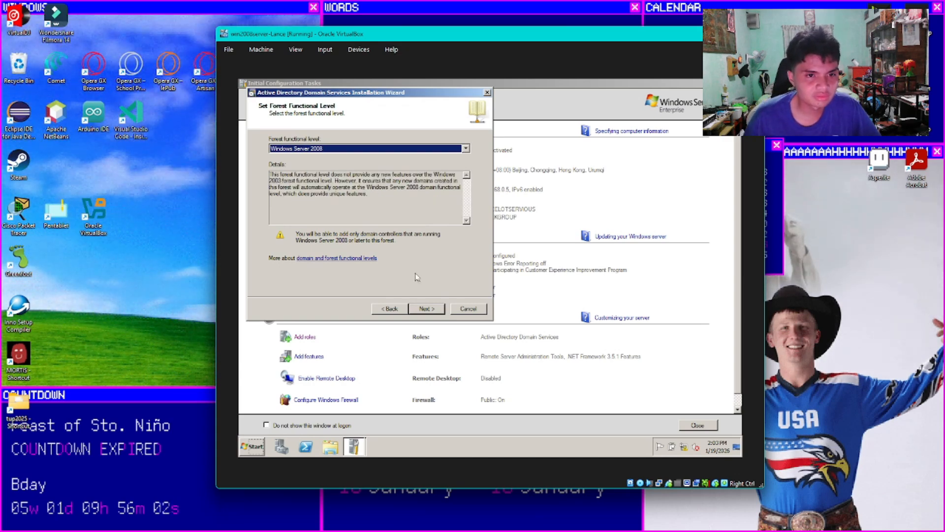
left_click(426, 309)
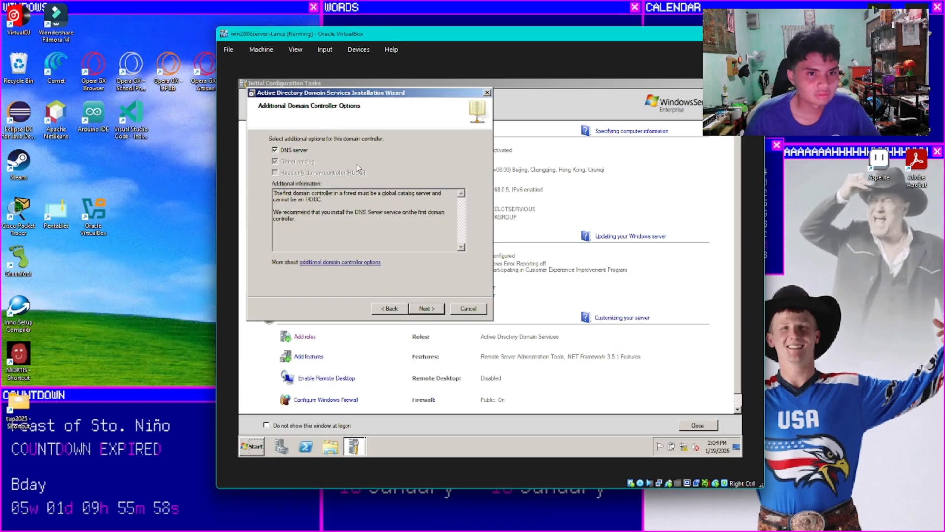
left_click(438, 311)
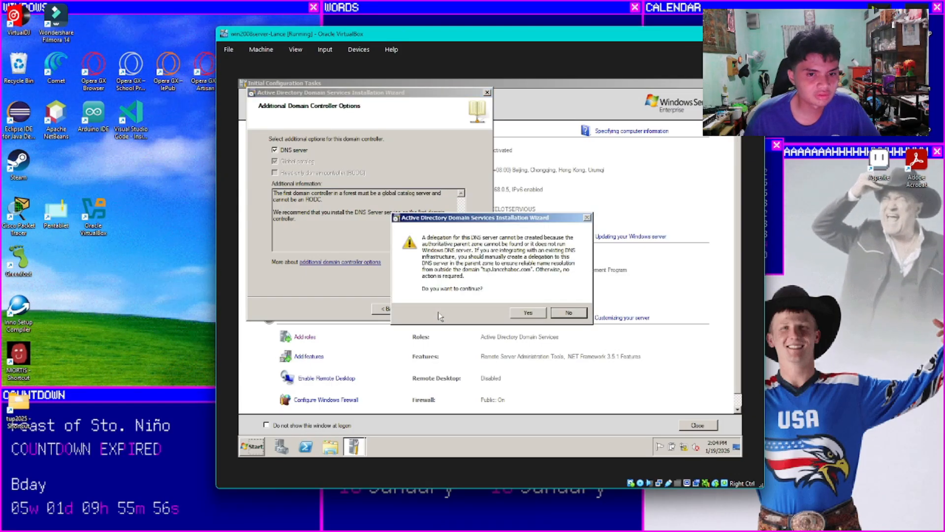
left_click(526, 313)
left_click(413, 309)
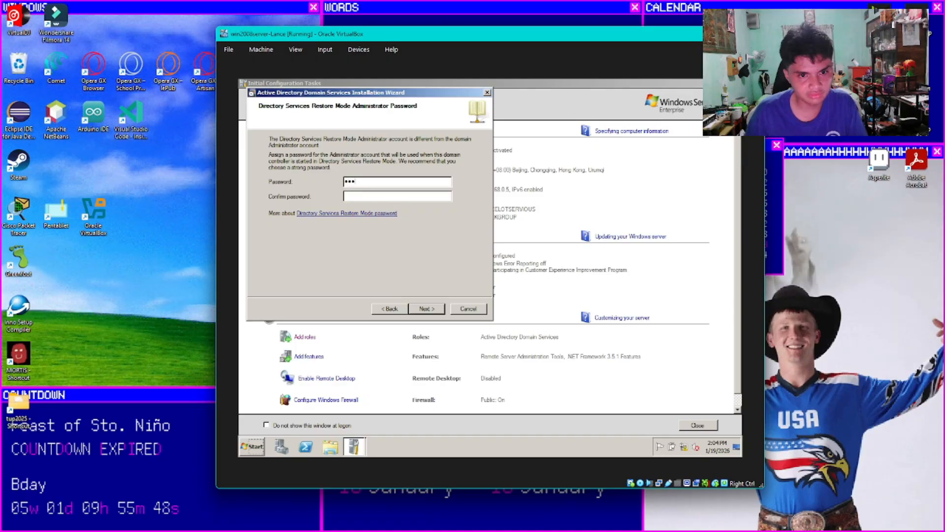
Try to set a short Directory Services Restore Mode administrator password.
left_click(366, 194)
type("••••")
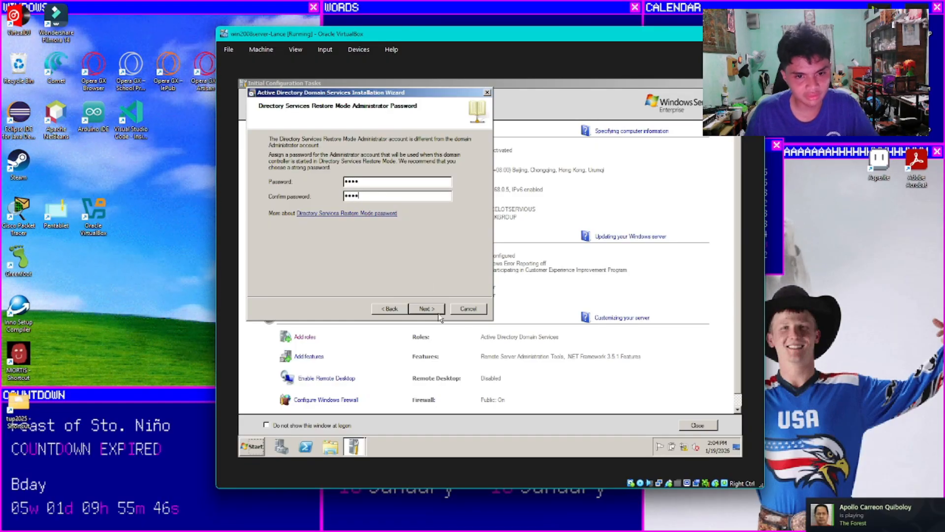
left_click(433, 309)
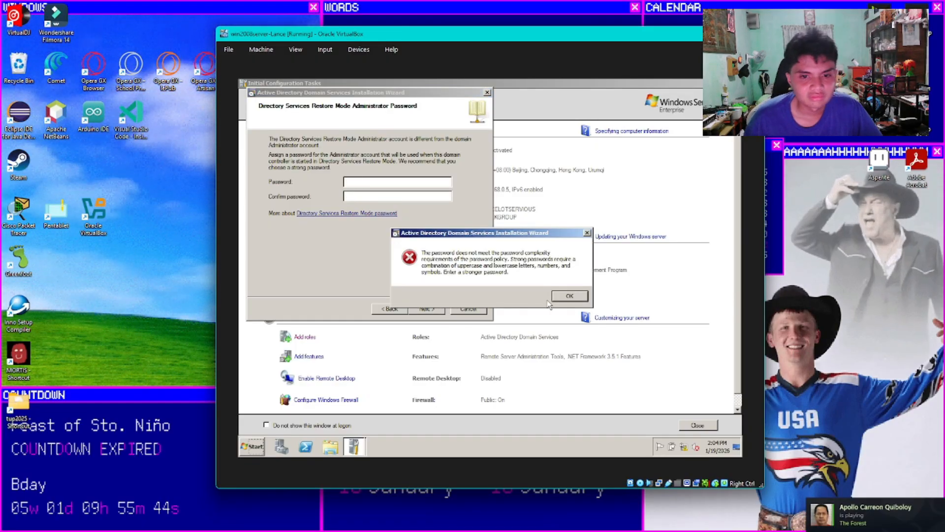
left_click(561, 296)
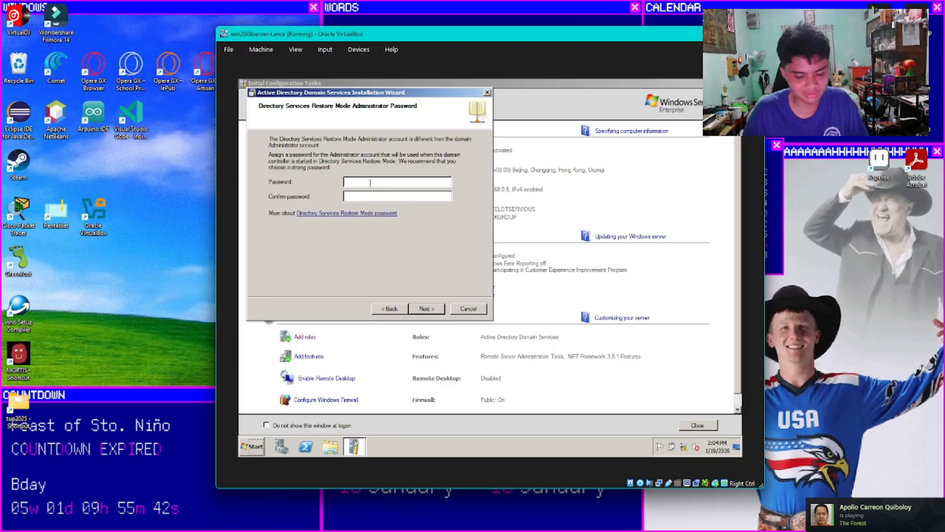
Enter and confirm a stronger Directory Services Restore Mode administrator password and proceed to the summary.
key("Caps_Lock")
key("Caps_Lock")
key("Caps_Lock")
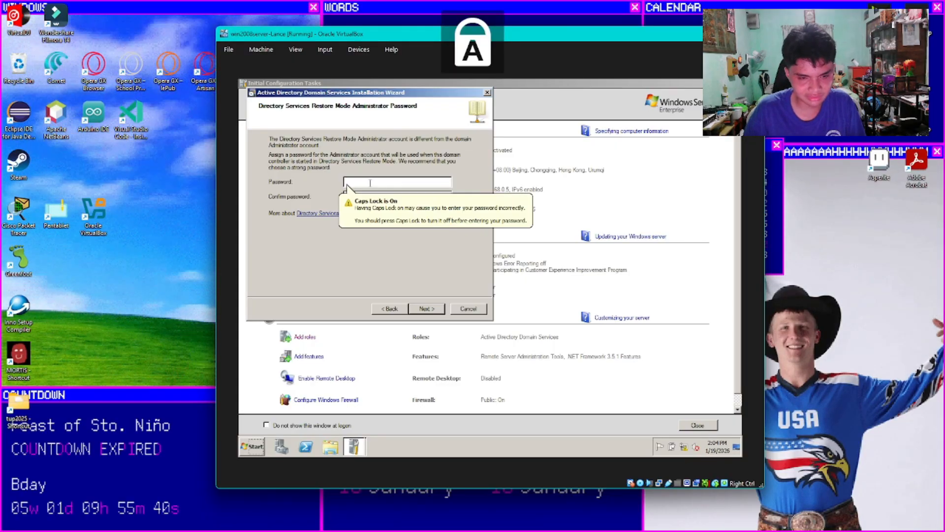
key("Caps_Lock")
type("••••••••••••••")
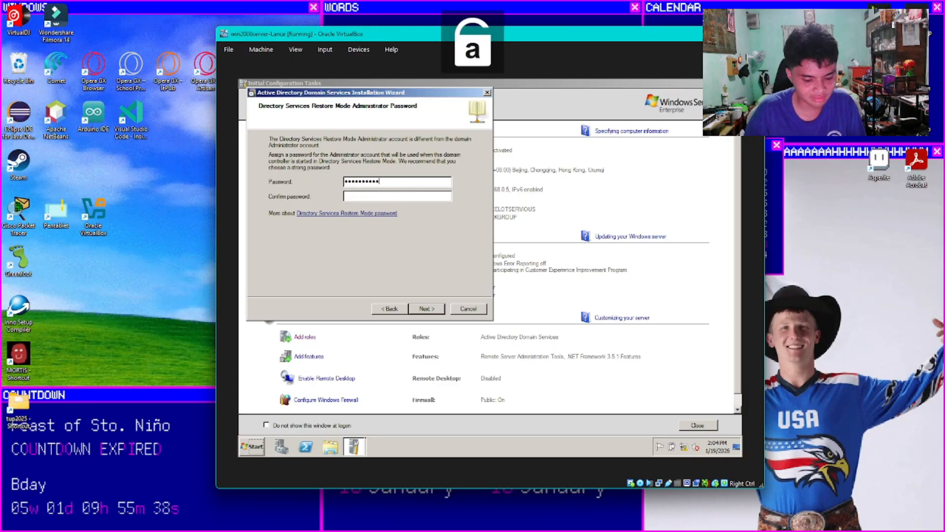
left_click(360, 198)
key("Caps_Lock")
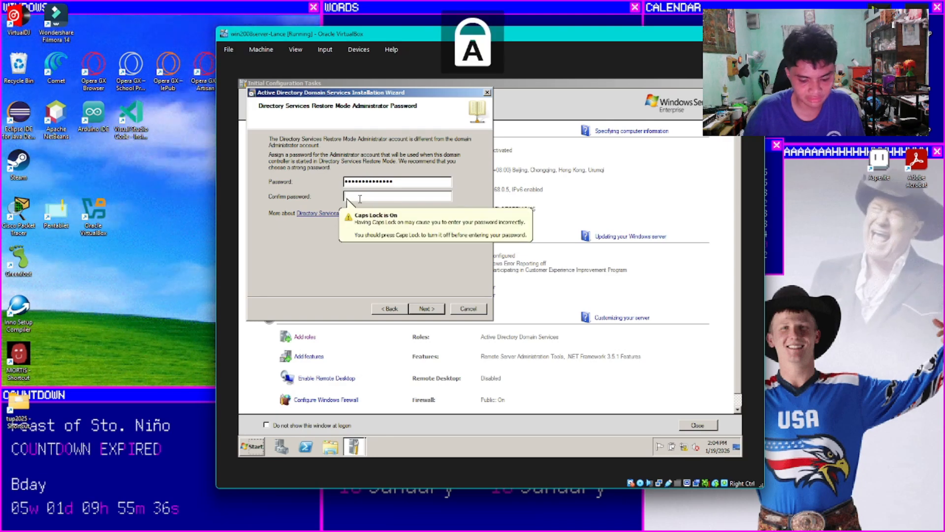
key("Caps_Lock")
type("•••••••••")
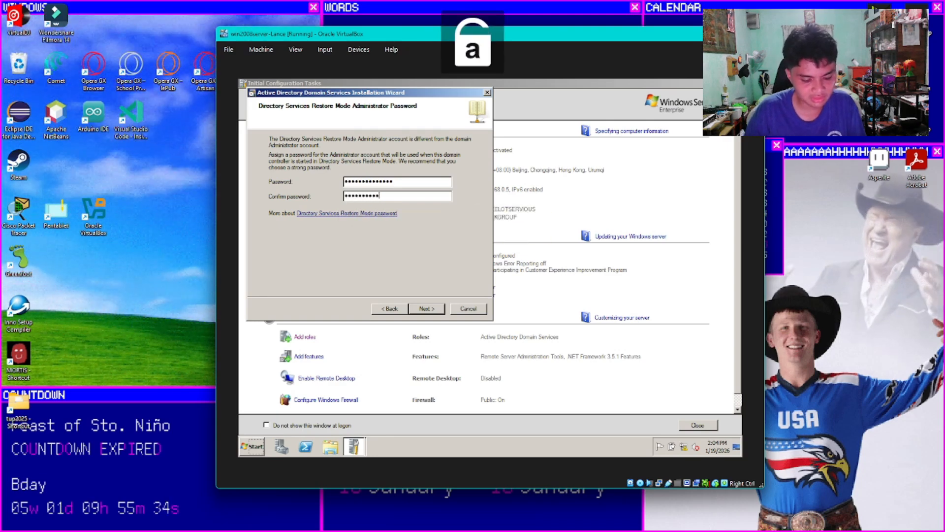
type("••••")
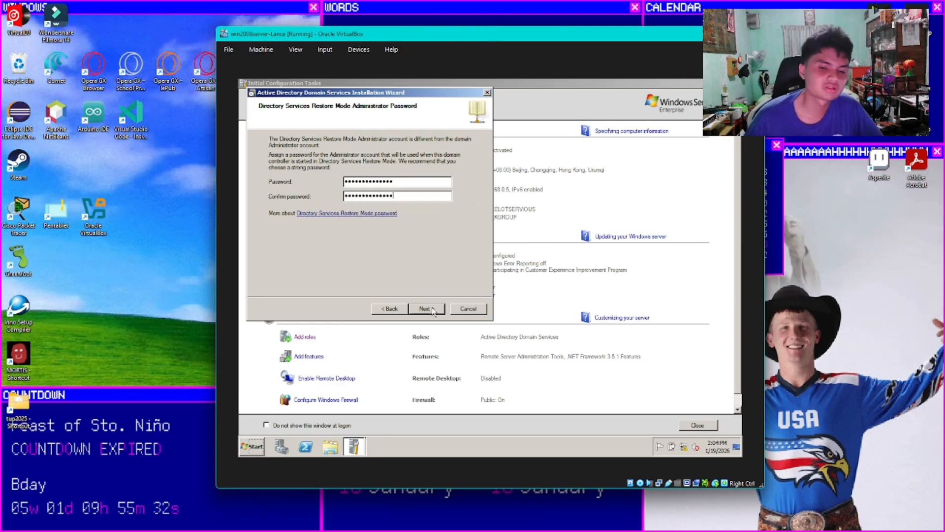
left_click(433, 309)
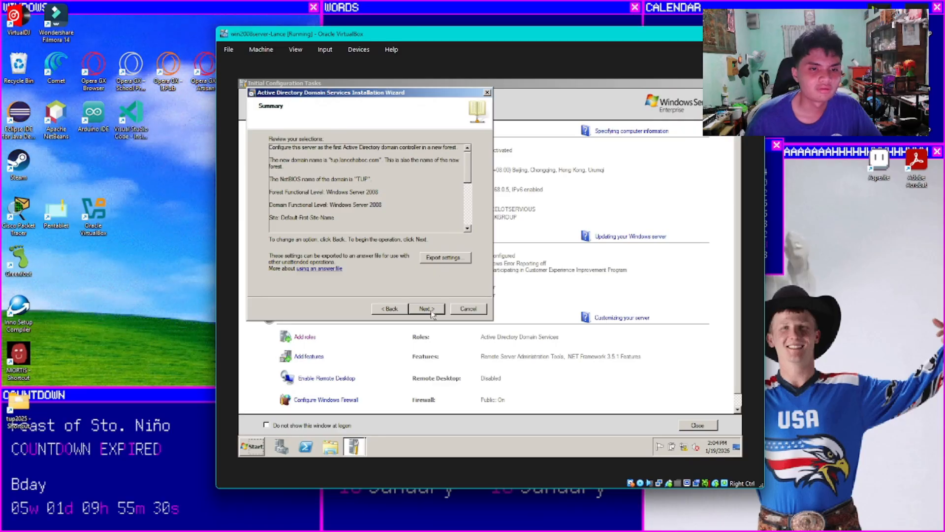
Run the domain services installation with the reviewed settings and restart the server to apply the changes.
left_click(426, 309)
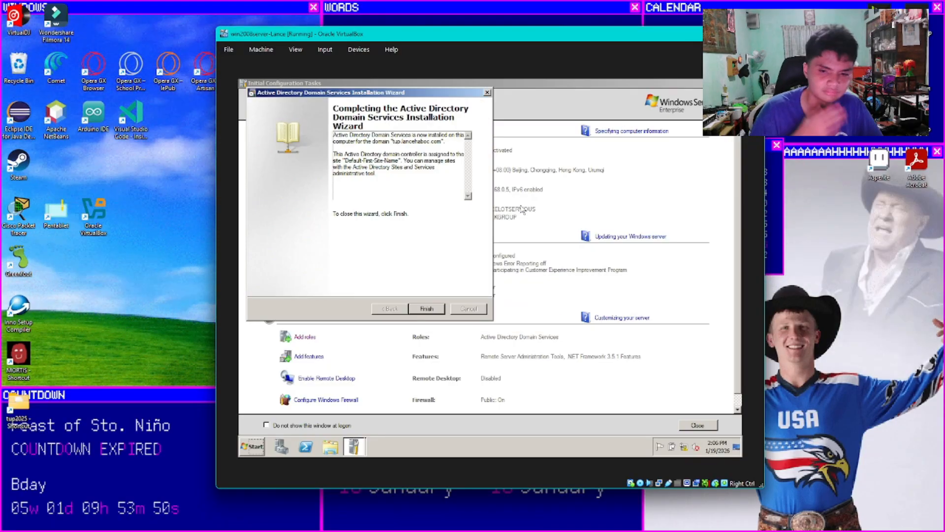
left_click(432, 310)
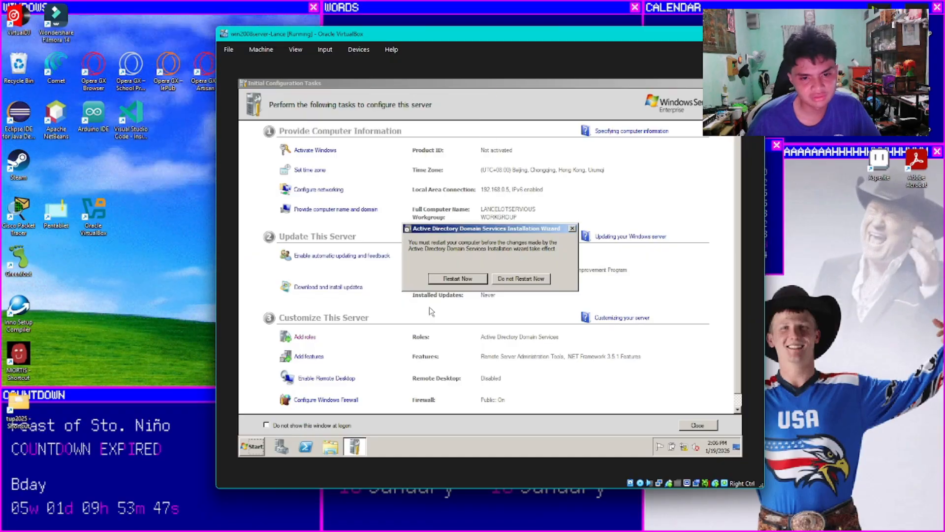
left_click(478, 280)
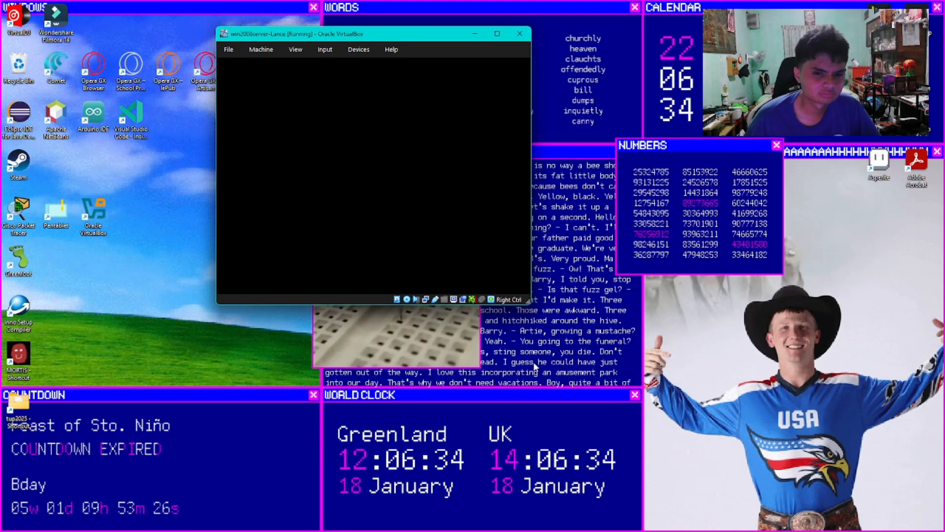
Reposition the virtual machine window and send Ctrl-Alt-Del to the restarted guest to bring up the domain administrator logon.
left_click_drag(368, 39, 461, 129)
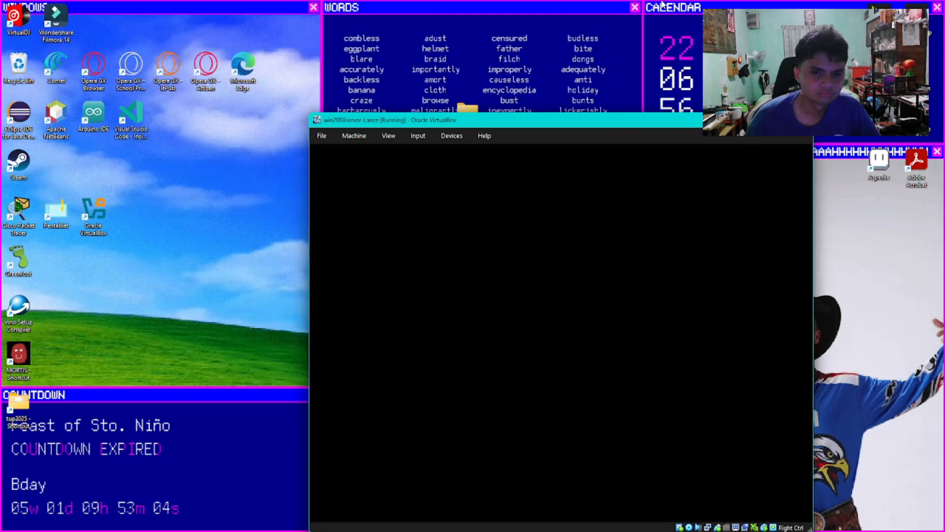
left_click_drag(617, 124, 547, 60)
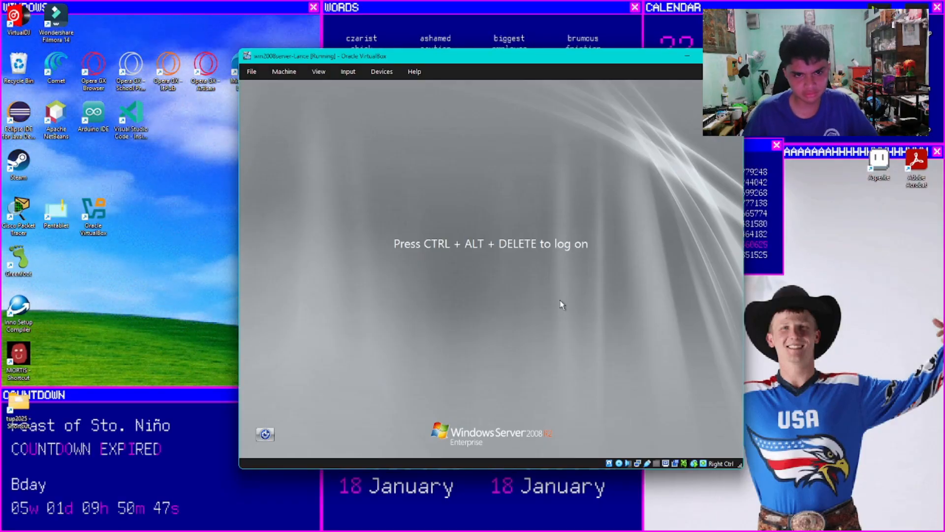
left_click(382, 71)
mouse_move(348, 74)
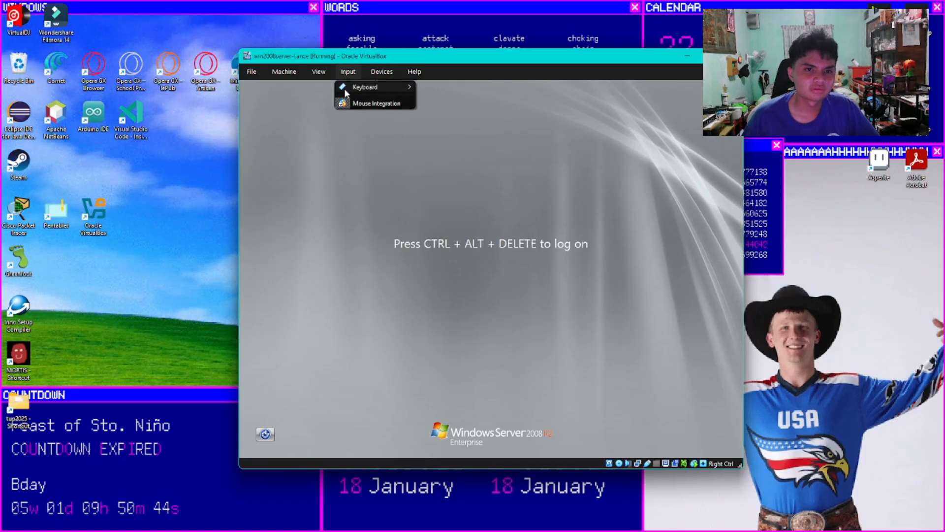
mouse_move(351, 90)
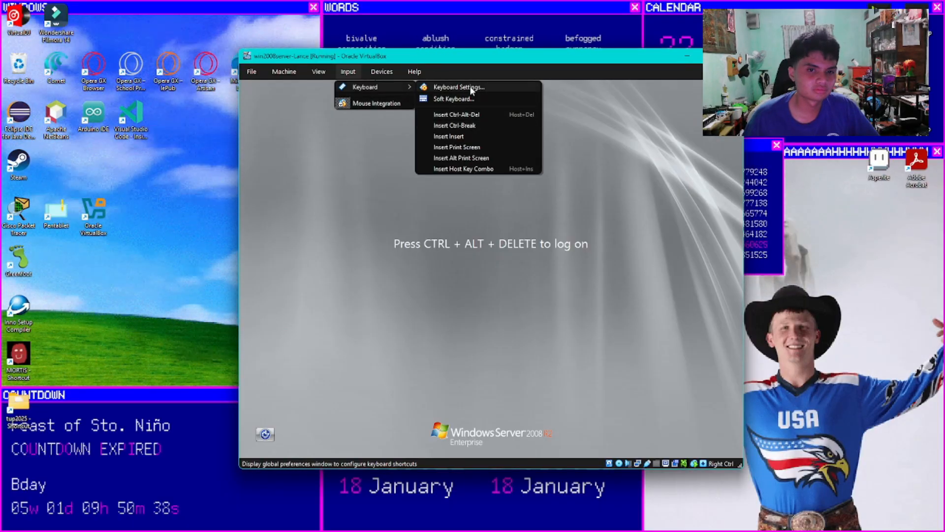
left_click(457, 114)
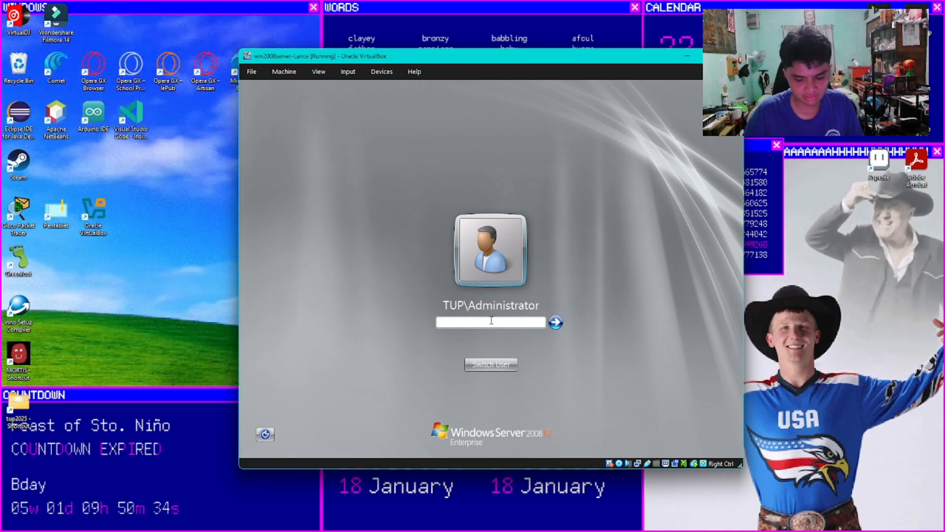
key("Num_Lock")
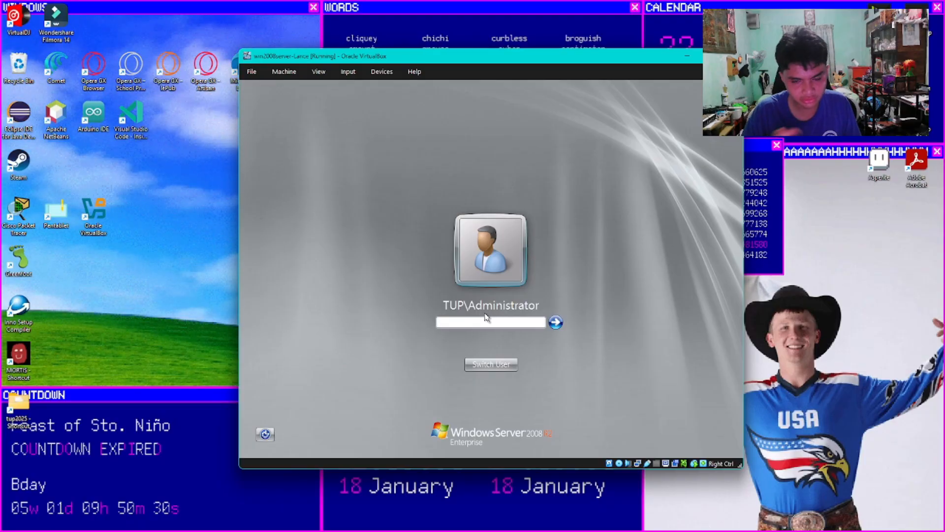
key("Caps_Lock")
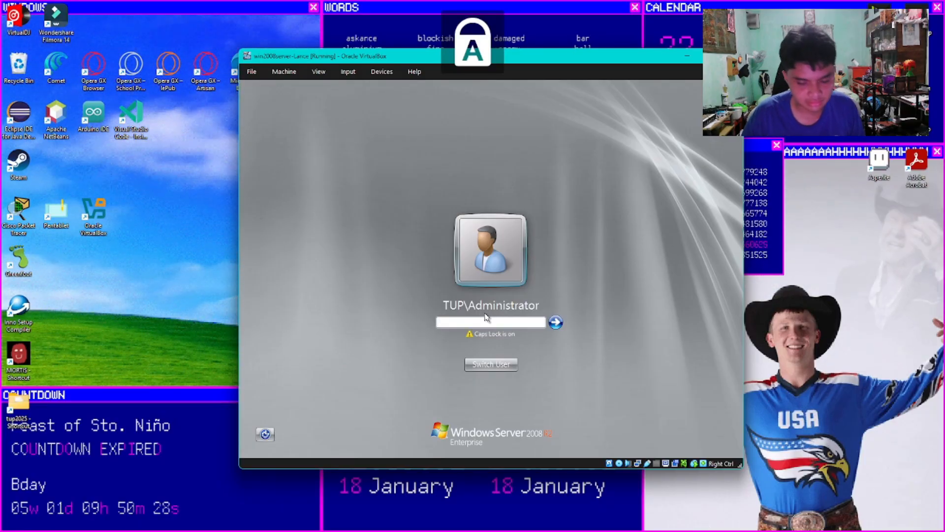
type("•")
key("Caps_Lock")
type("•••")
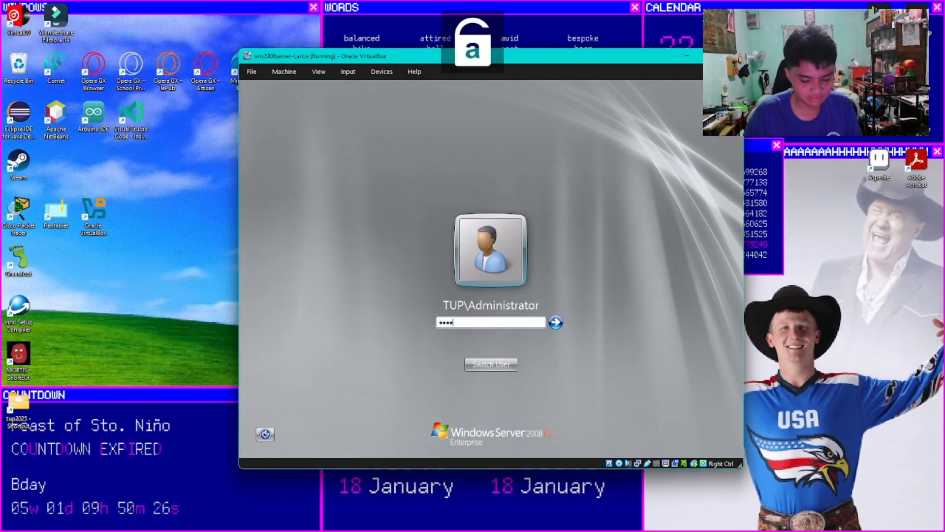
type("••")
key("BackSpace")
key("BackSpace")
key("BackSpace")
key("BackSpace")
key("BackSpace")
key("BackSpace")
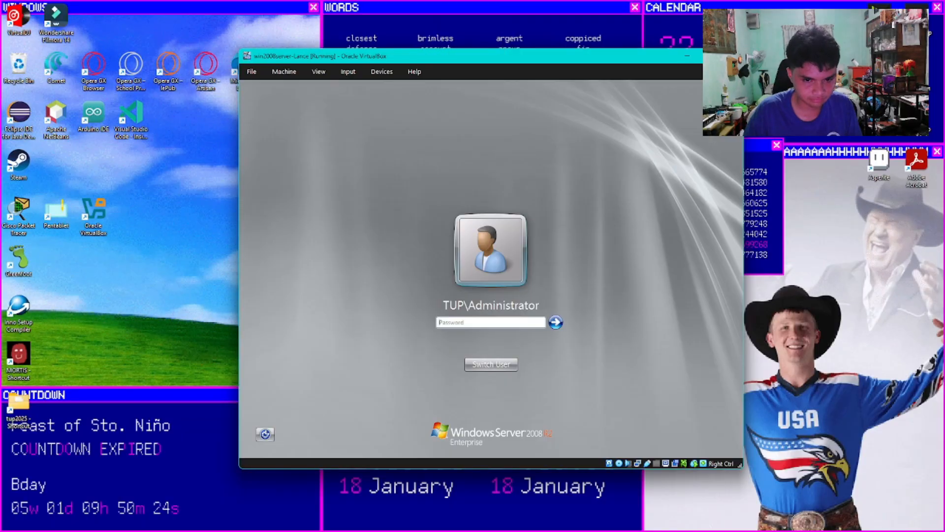
type("••••••••")
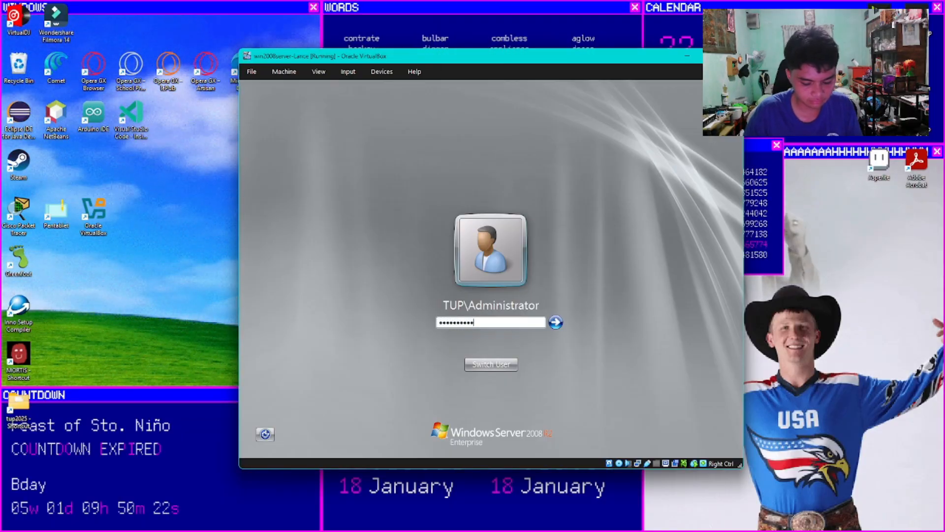
key("BackSpace")
key("BackSpace")
key("BackSpace")
key("BackSpace")
key("BackSpace")
key("BackSpace")
key("BackSpace")
key("BackSpace")
Enter the account password for the TUP domain administrator and log on to the server.
key("Caps_Lock")
type("••••")
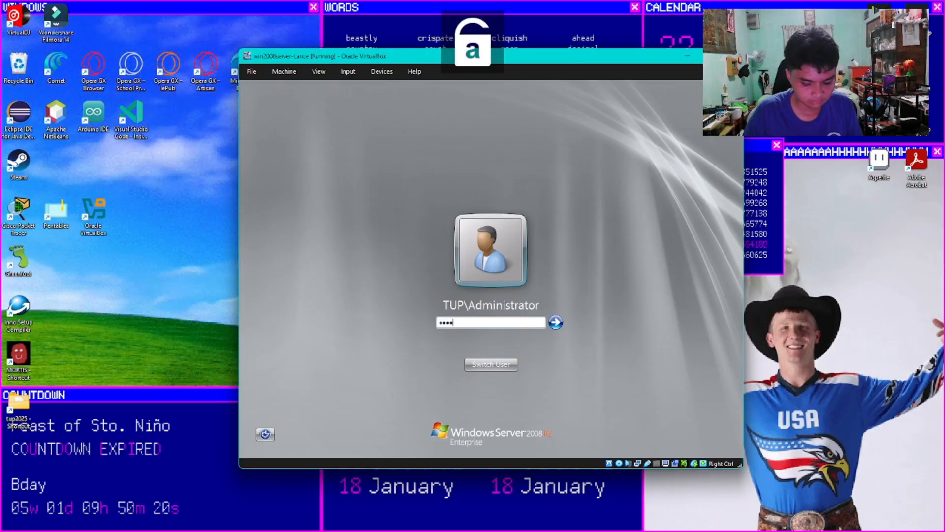
key("Caps_Lock")
type("•")
key("Caps_Lock")
type("•••••••")
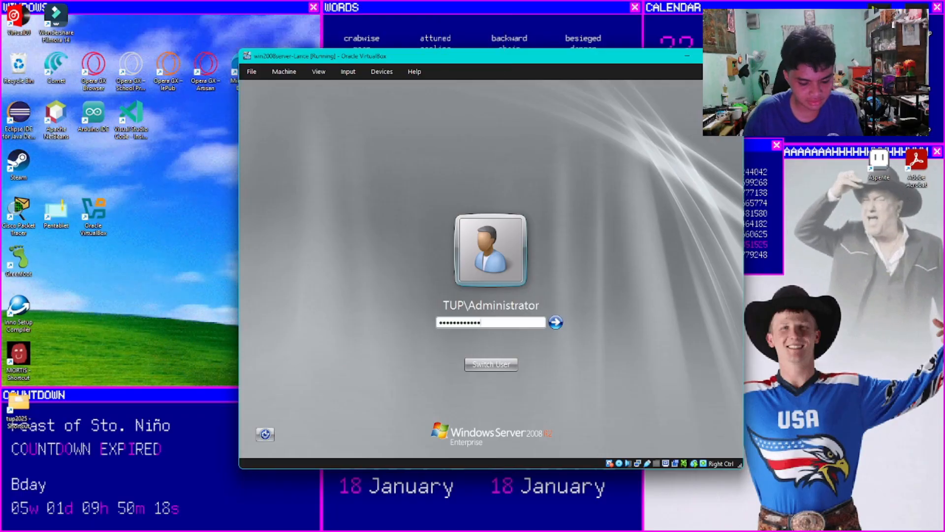
key("Return")
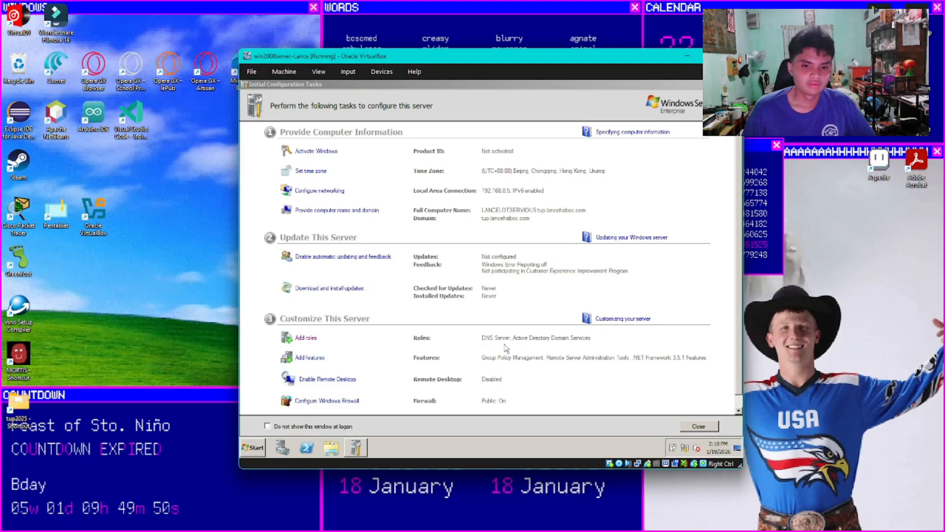
Check the logged-on domain administrator account in User Accounts and close that window.
left_click(490, 346)
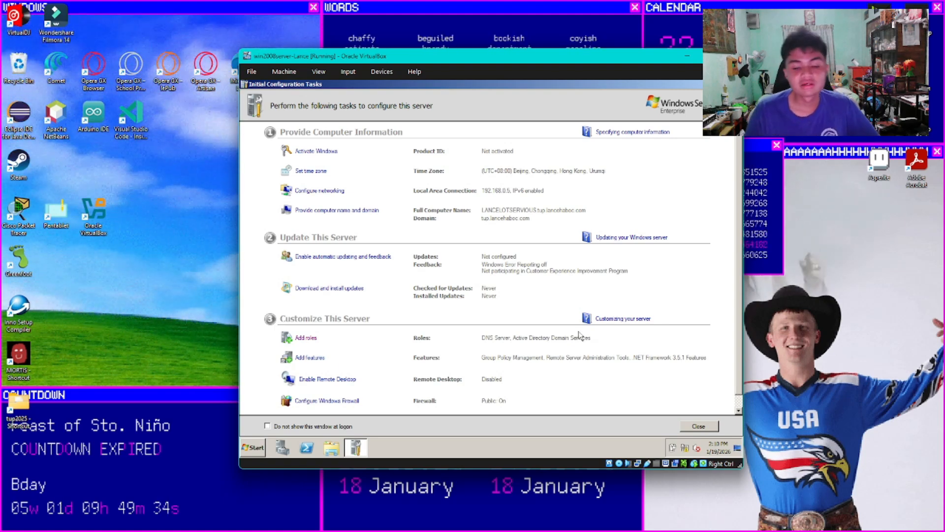
left_click(253, 450)
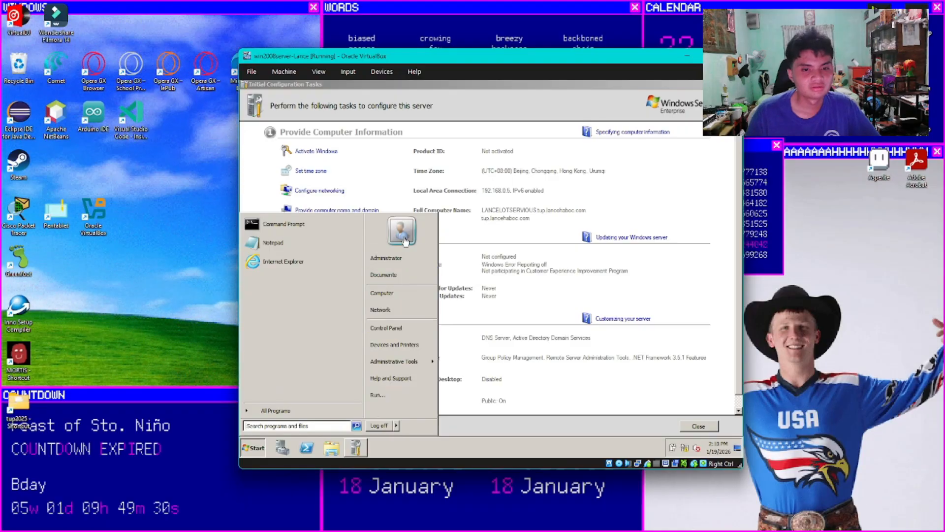
left_click(403, 240)
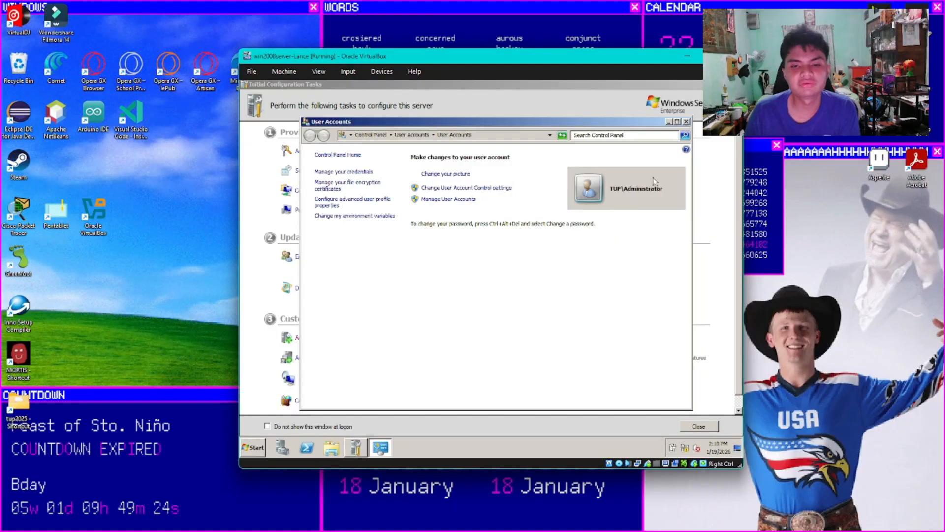
left_click(686, 122)
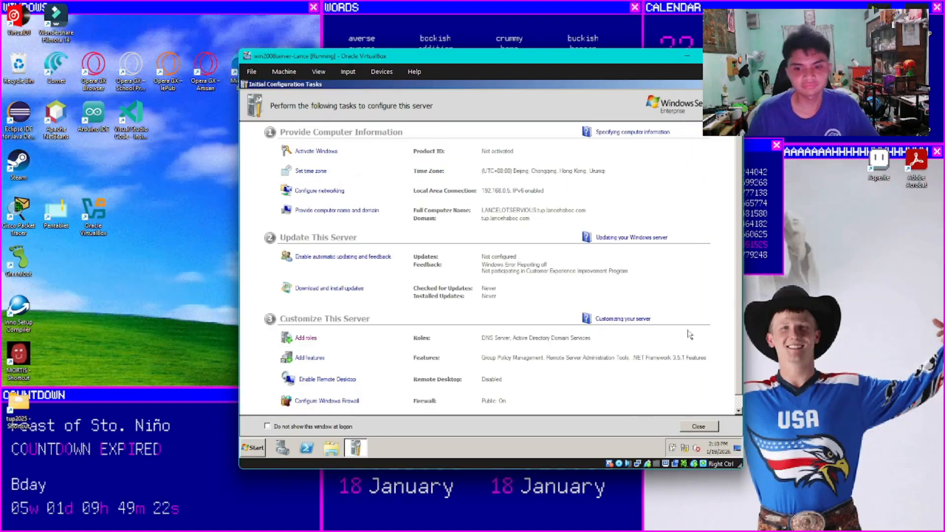